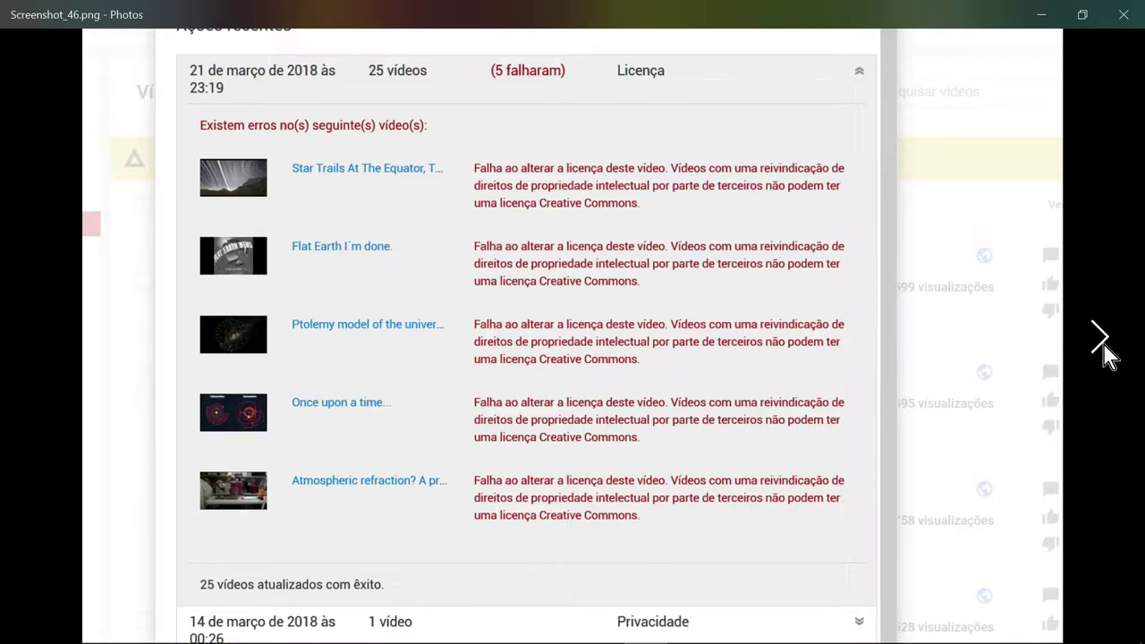
Go to Screenshot_47, showing seven videos whose Creative Commons licence change failed over rights claims
{"action": "left_click", "coordinate": [1107, 351]}
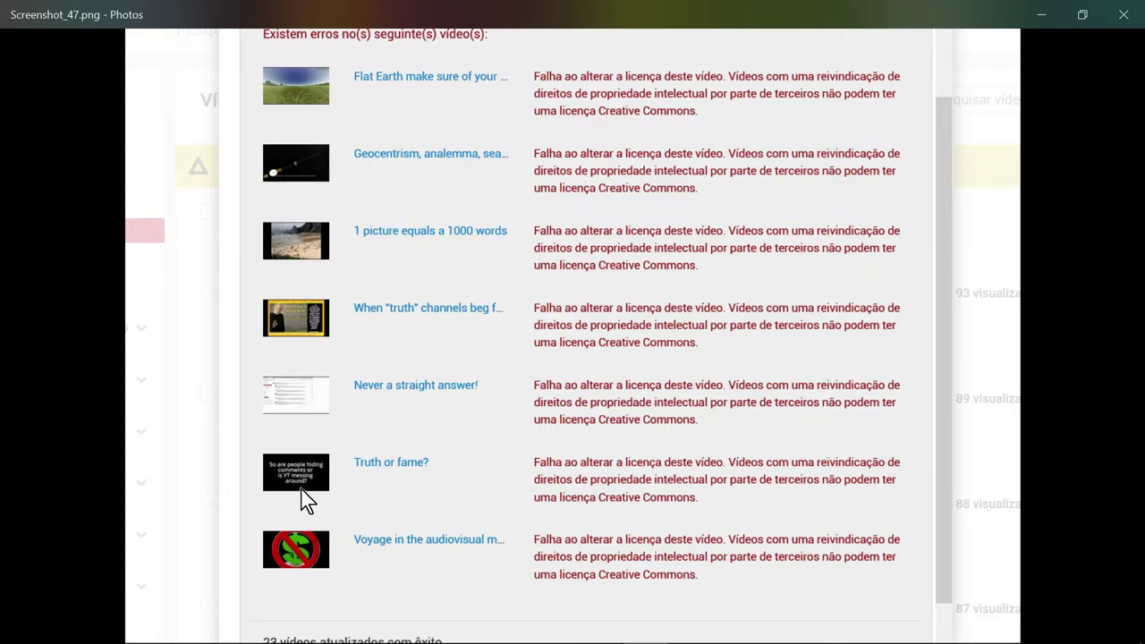
{"action": "key", "text": "Right"}
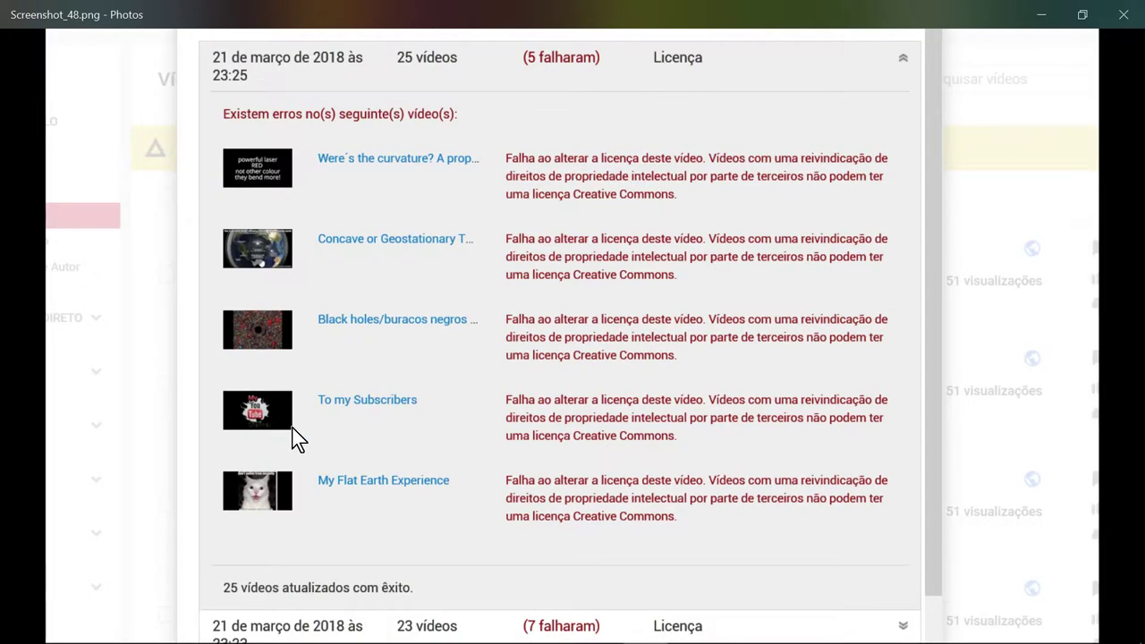
{"action": "key", "text": "Left"}
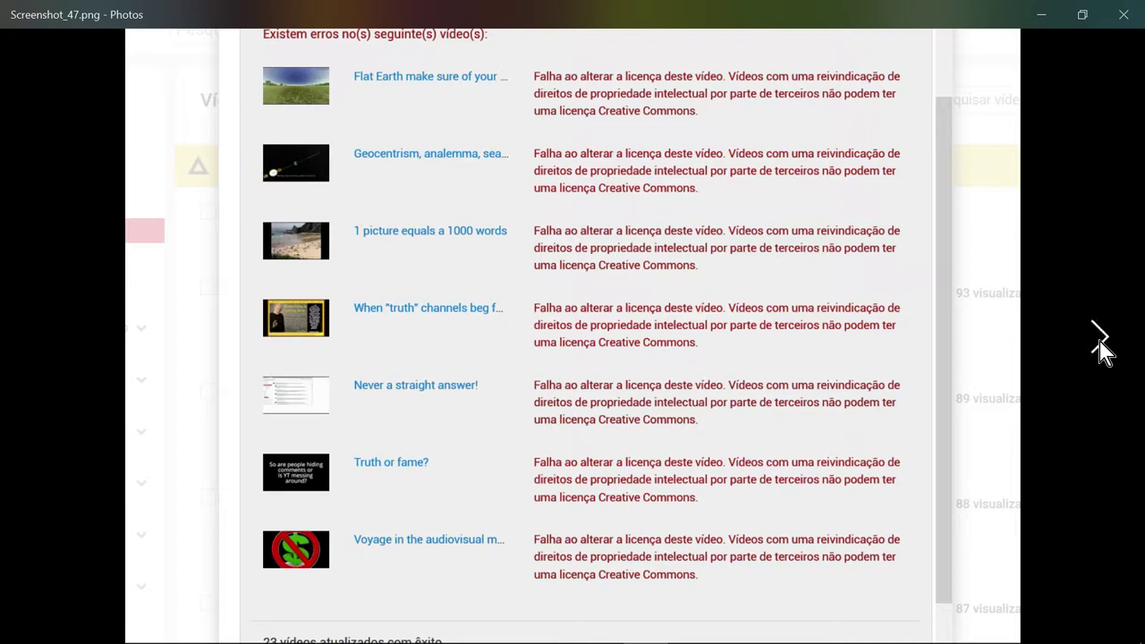
View Screenshot_48 and Screenshot_49, then return to Screenshot_48 with its five failed changes
{"action": "left_click", "coordinate": [1100, 339]}
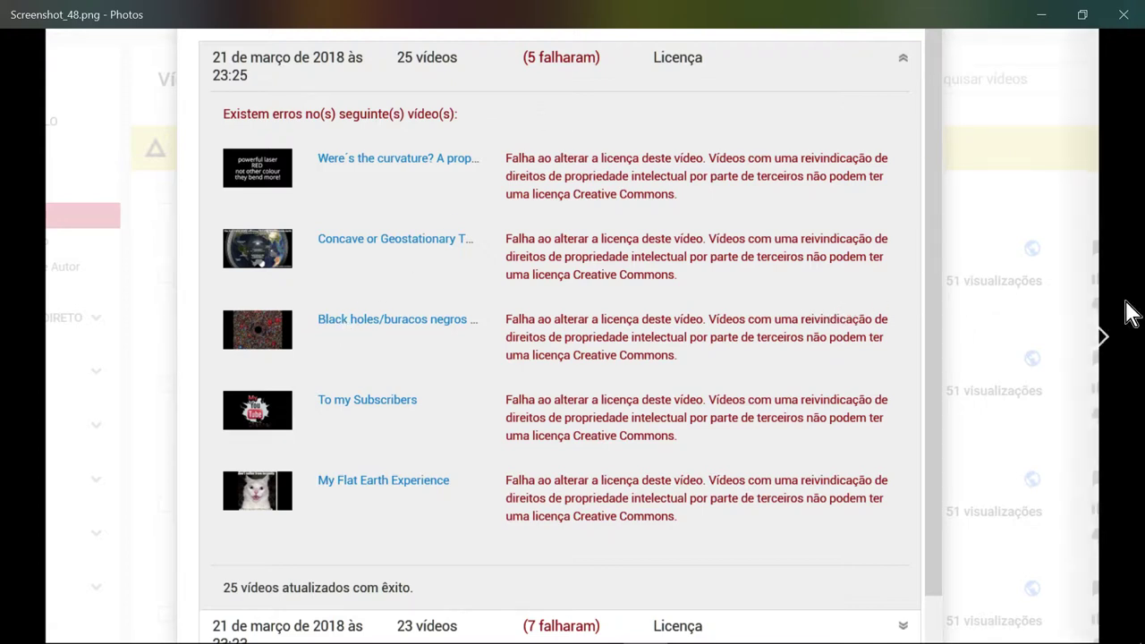
{"action": "left_click", "coordinate": [1102, 340]}
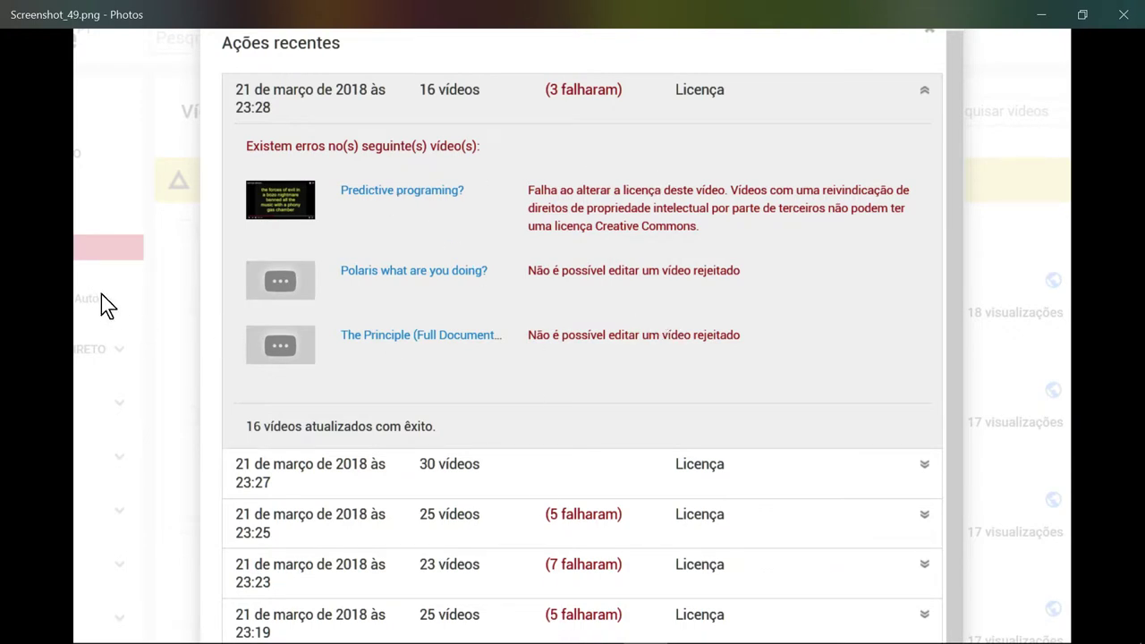
{"action": "left_click", "coordinate": [47, 338]}
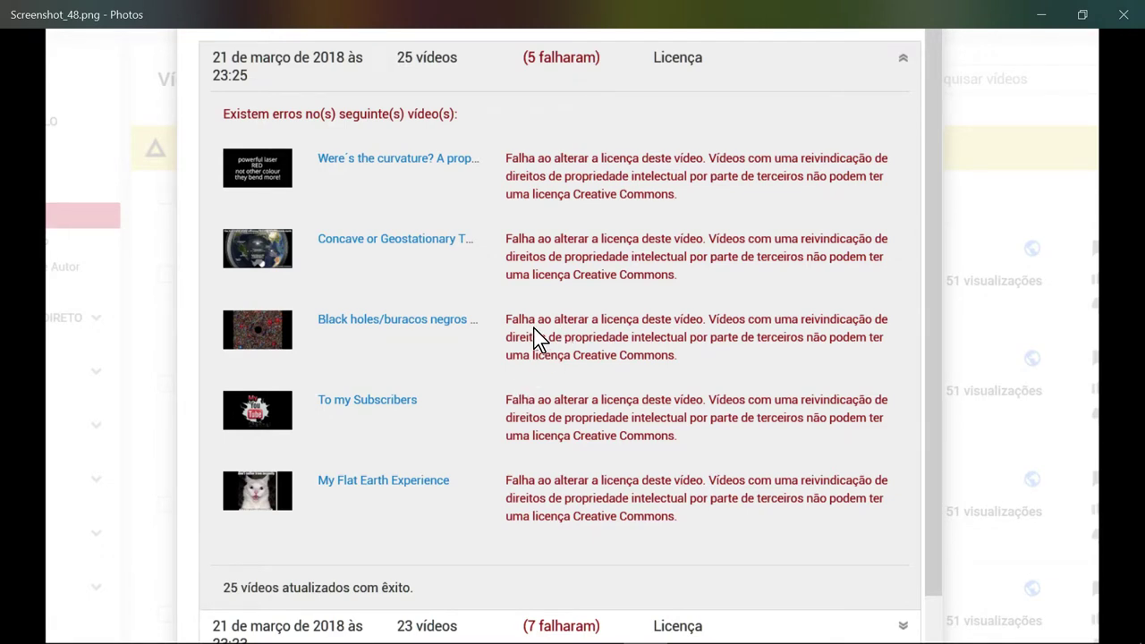
Leave Photos, expand then collapse the first comment's 63 replies, and open Gestor de Vídeos
{"action": "left_click", "coordinate": [1126, 15]}
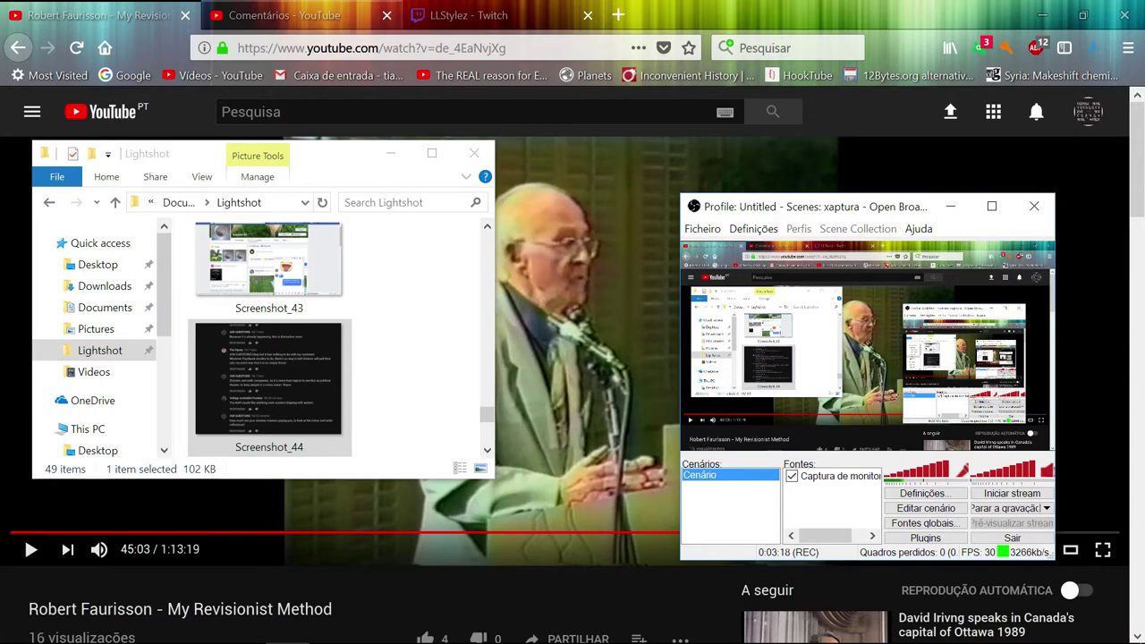
{"action": "left_click", "coordinate": [297, 16]}
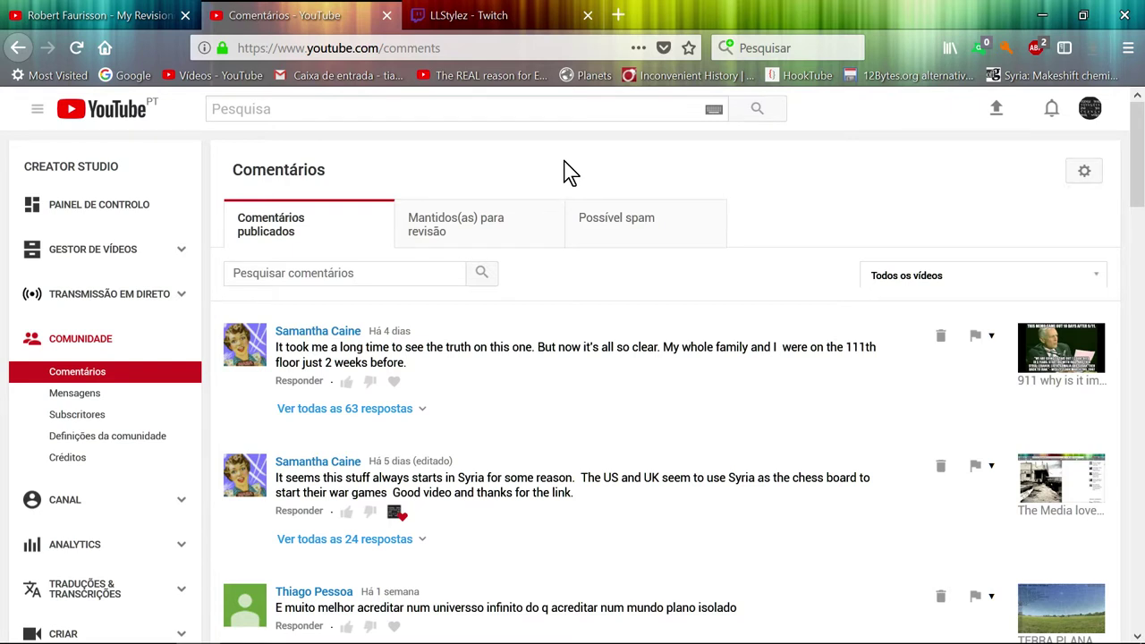
{"action": "left_click", "coordinate": [369, 409]}
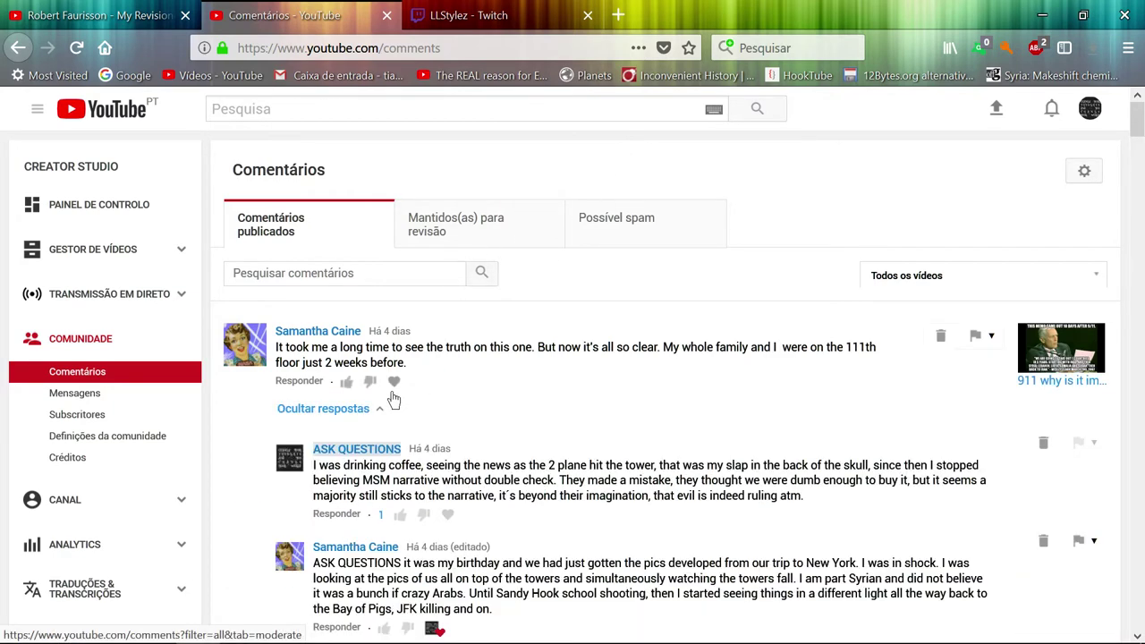
{"action": "left_click", "coordinate": [339, 409]}
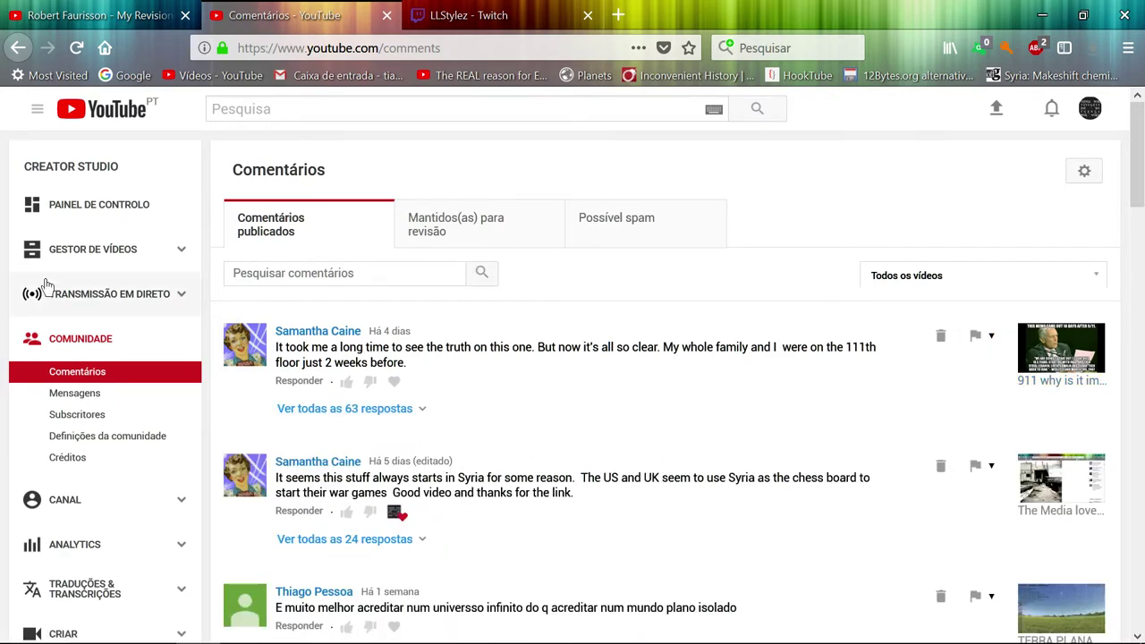
{"action": "left_click", "coordinate": [73, 257]}
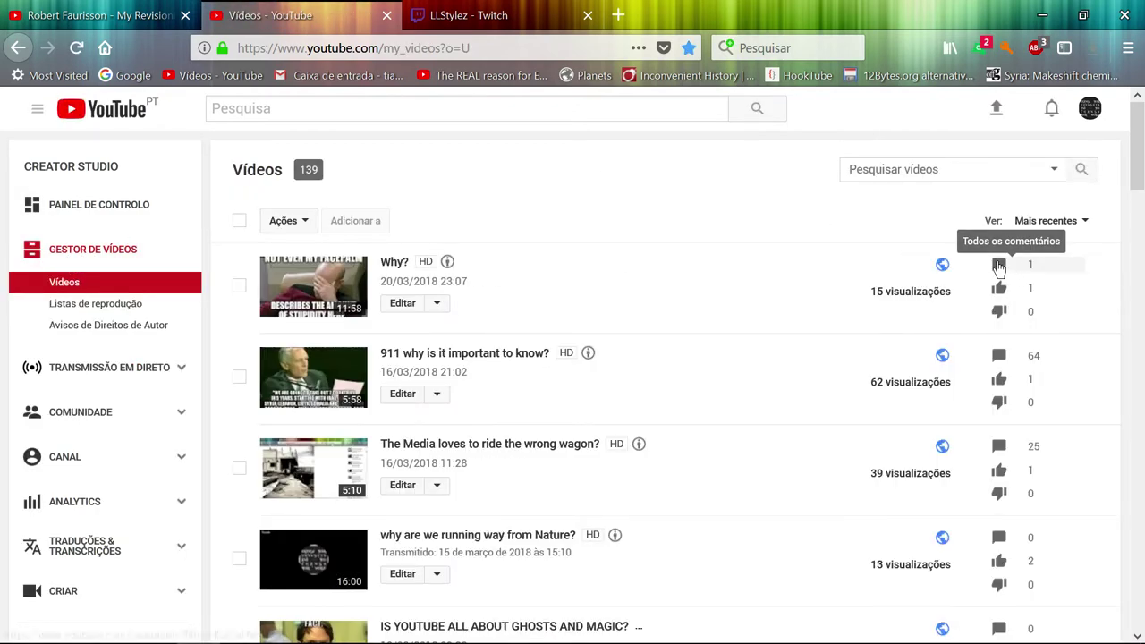
Glance at comments on the video 'Why?', return to the video list, and raise OBS
{"action": "left_click", "coordinate": [1000, 264]}
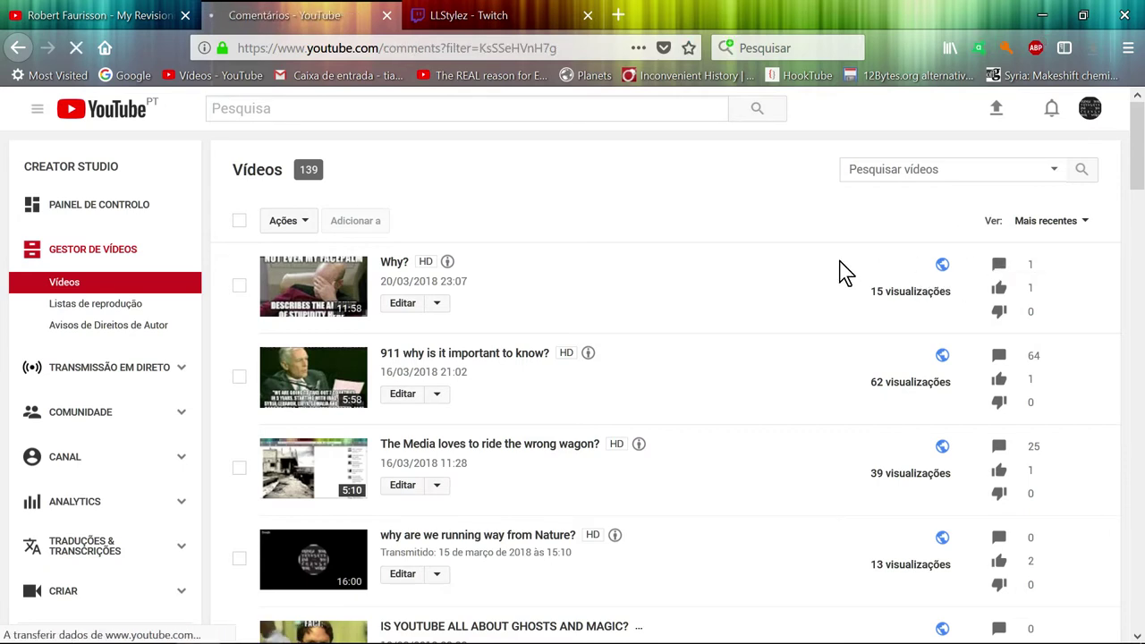
{"action": "left_click", "coordinate": [81, 255]}
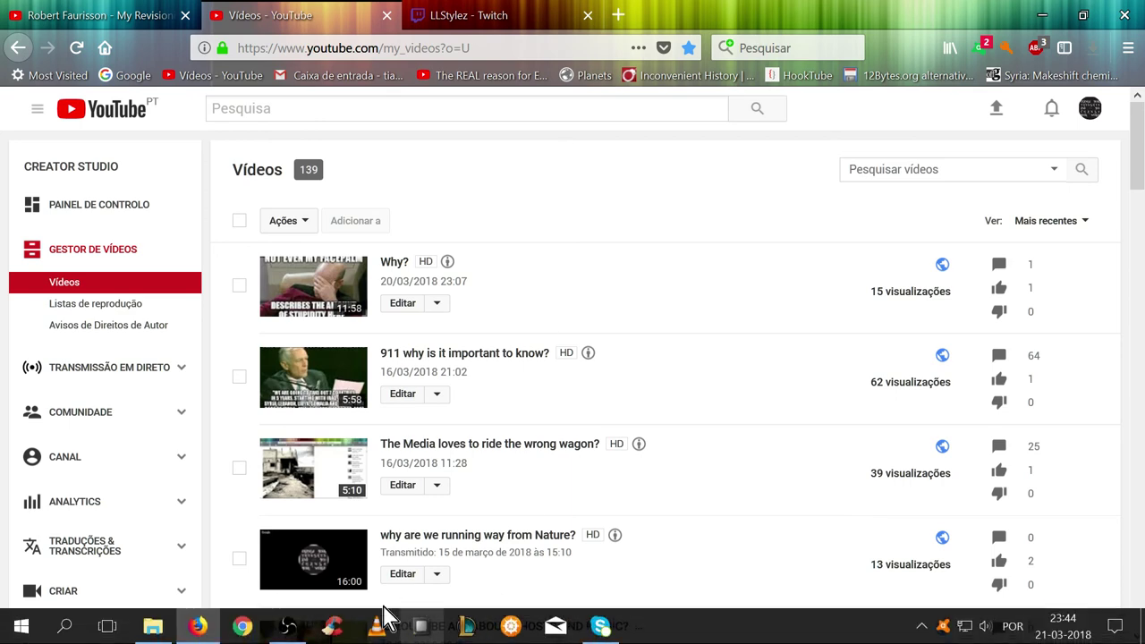
{"action": "left_click", "coordinate": [288, 627]}
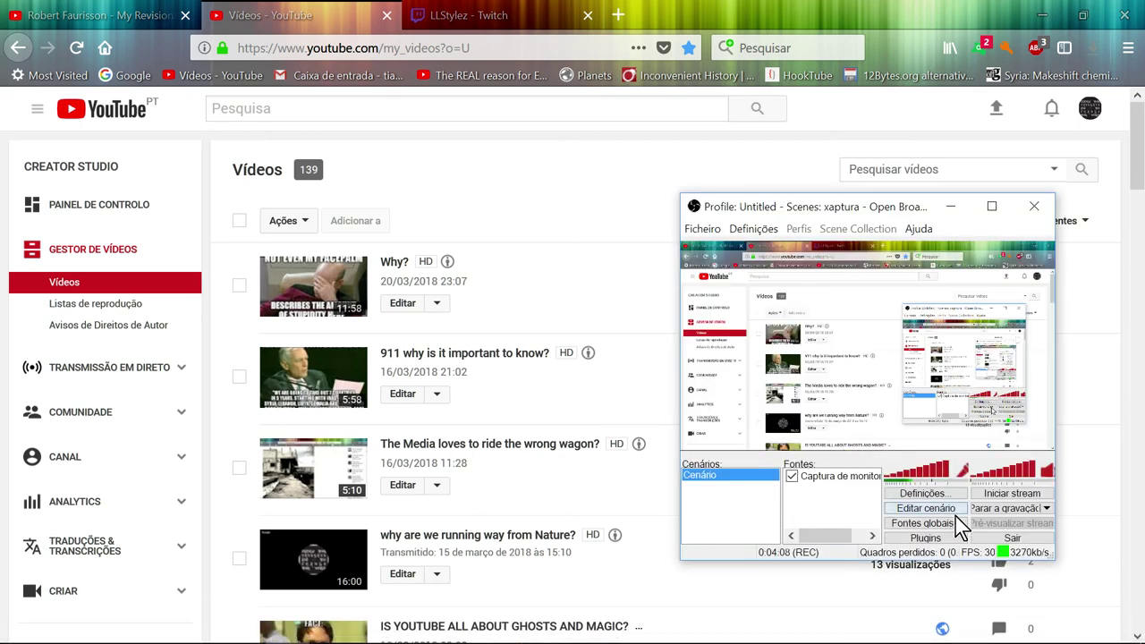